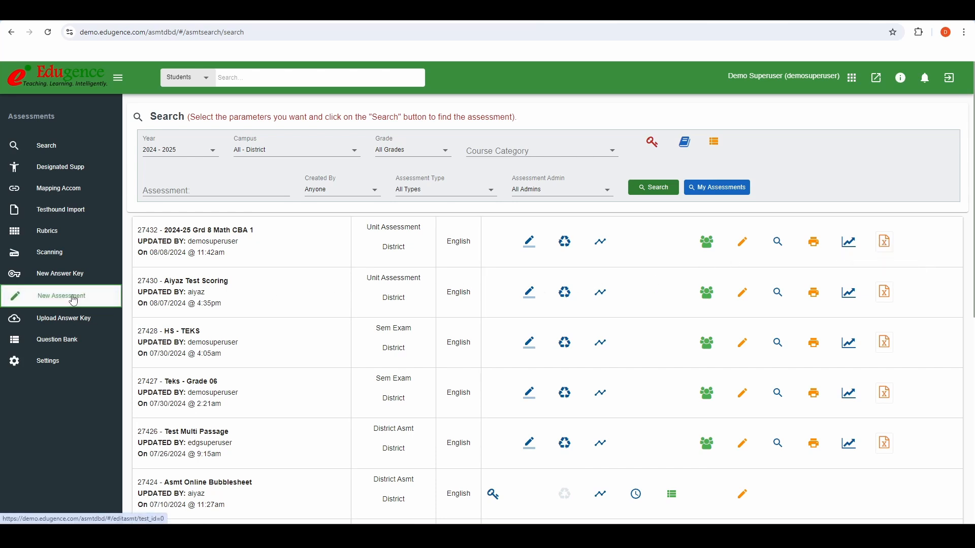
# Step: Start a new assessment and set its campus to Anderson Middle School
pyautogui.click(74, 301)
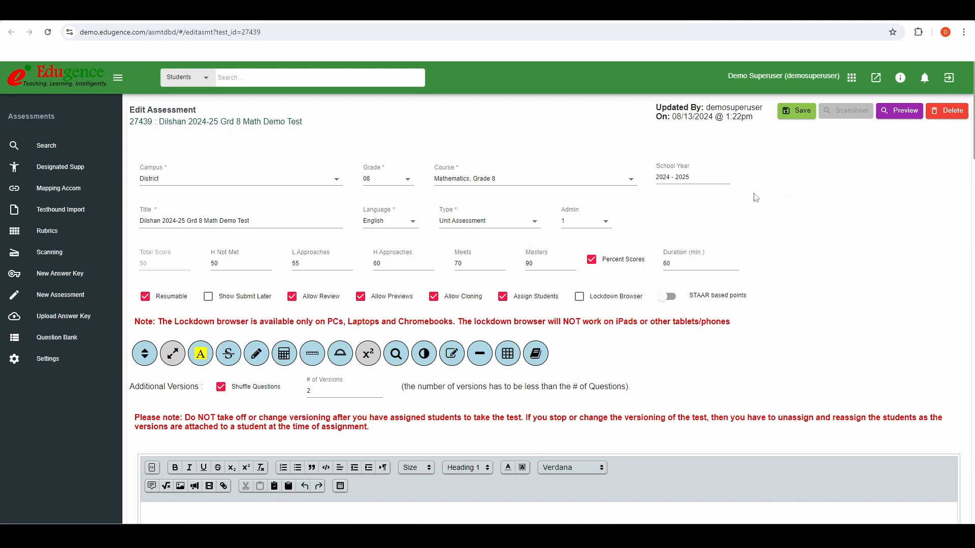
pyautogui.click(327, 182)
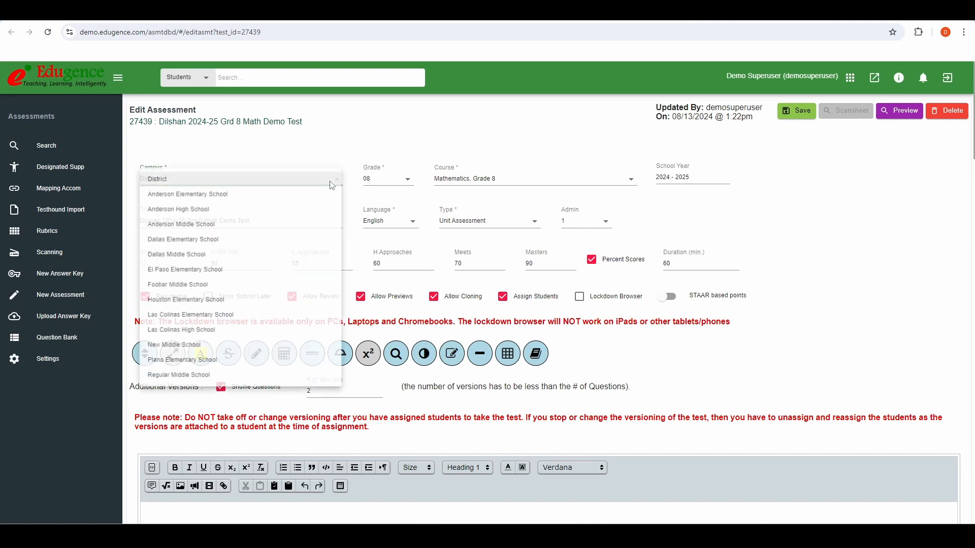
pyautogui.click(267, 224)
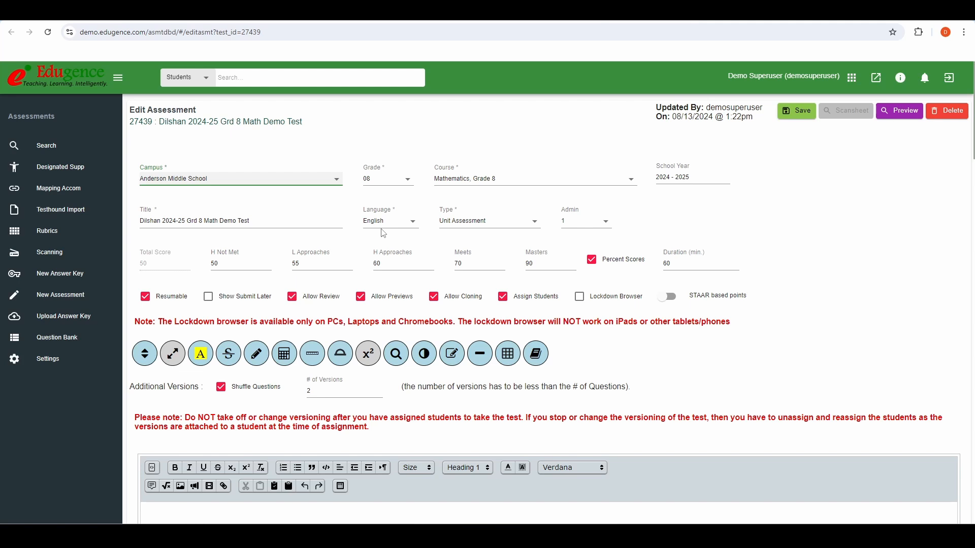
pyautogui.click(470, 229)
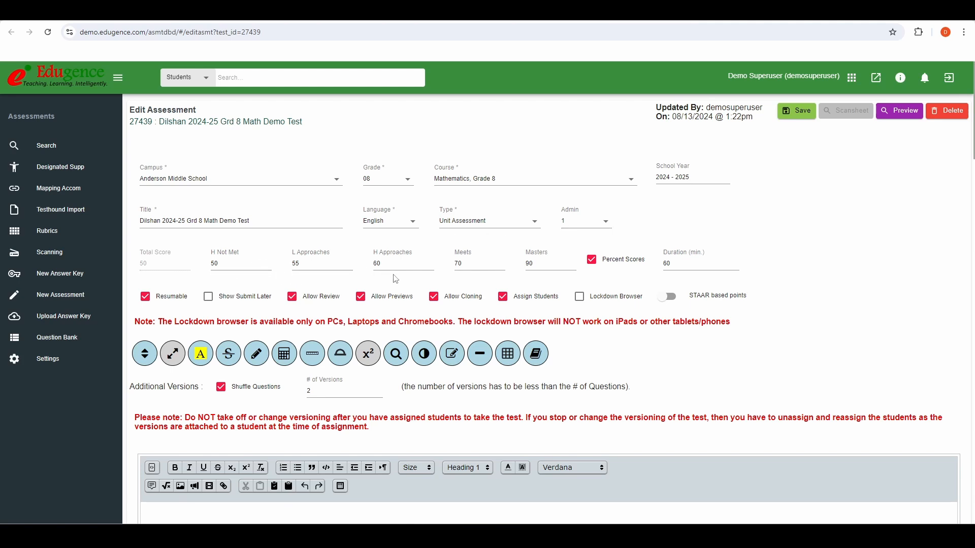
pyautogui.click(593, 260)
pyautogui.click(593, 264)
pyautogui.click(174, 355)
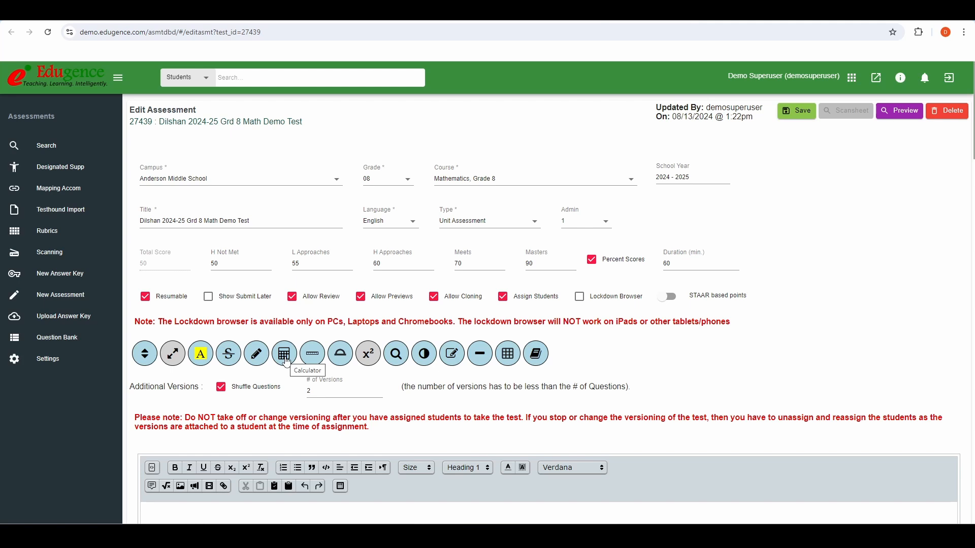
pyautogui.click(368, 361)
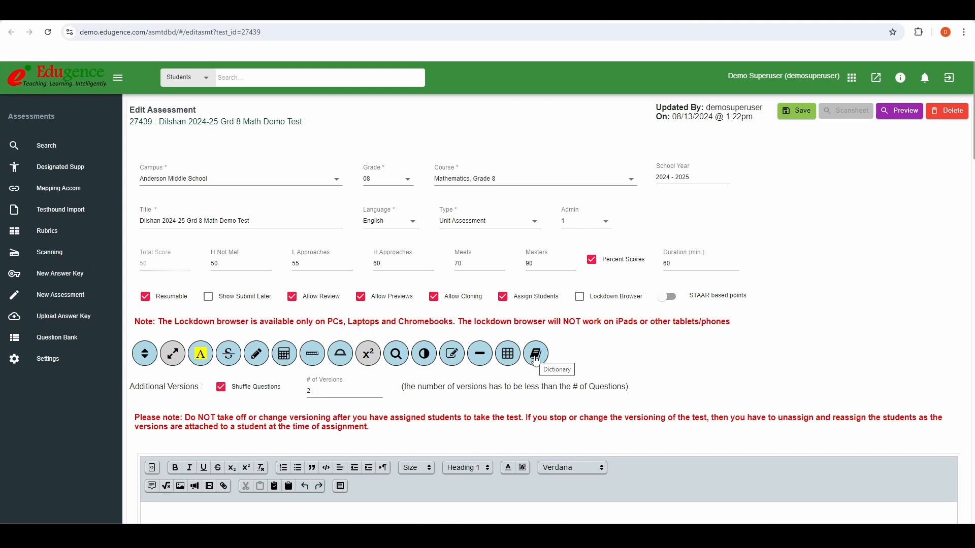
# Step: Go through the assessment's question list and start a new question for it
pyautogui.scroll(-3, 533, 358)
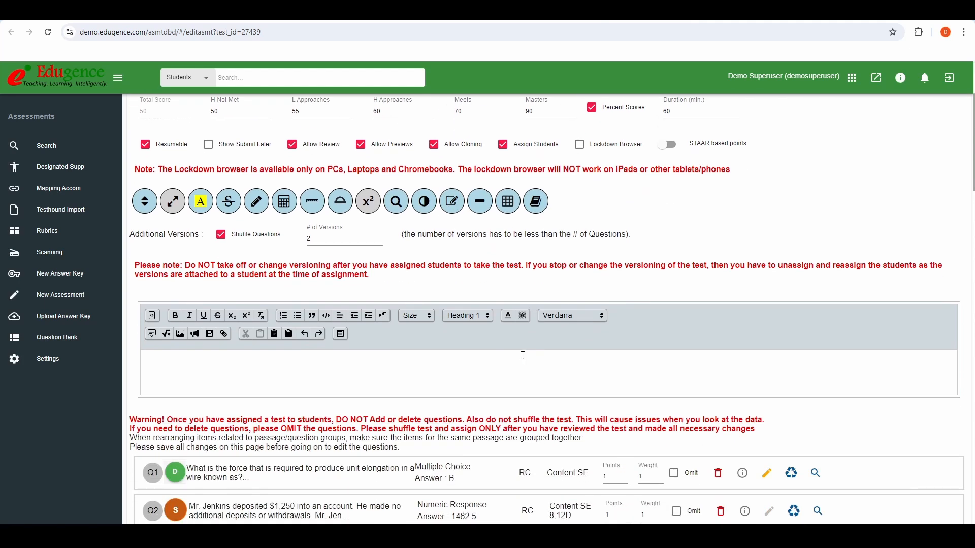
pyautogui.click(220, 365)
pyautogui.scroll(-20, 827, 385)
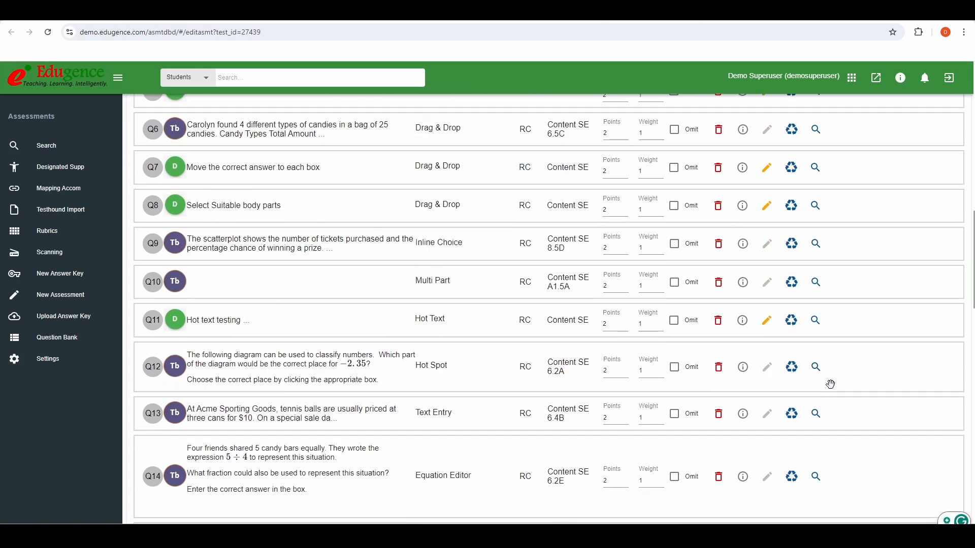
pyautogui.scroll(-6, 843, 390)
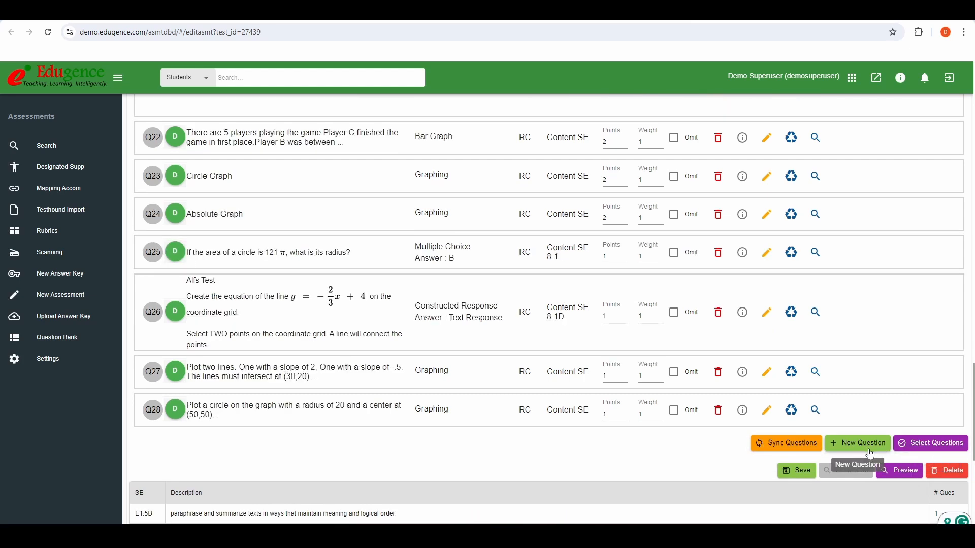
pyautogui.scroll(-1, 870, 453)
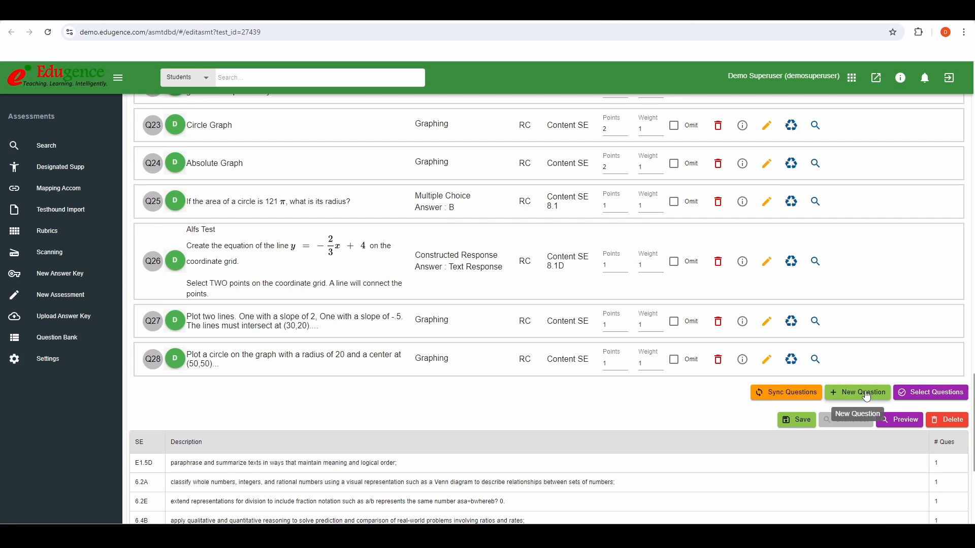
pyautogui.click(868, 398)
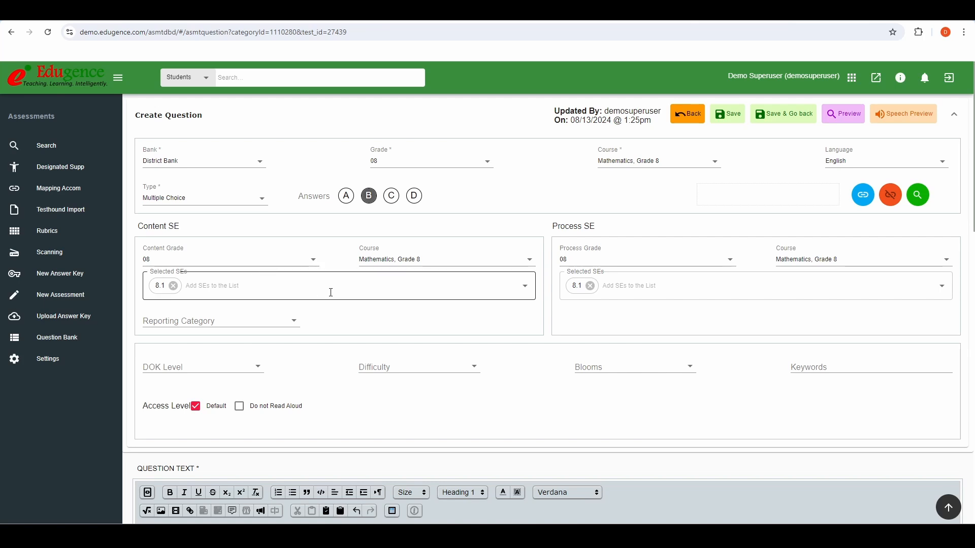
# Step: Choose 8.1 as the question's content SE and review the question text and its answer choices
pyautogui.click(442, 290)
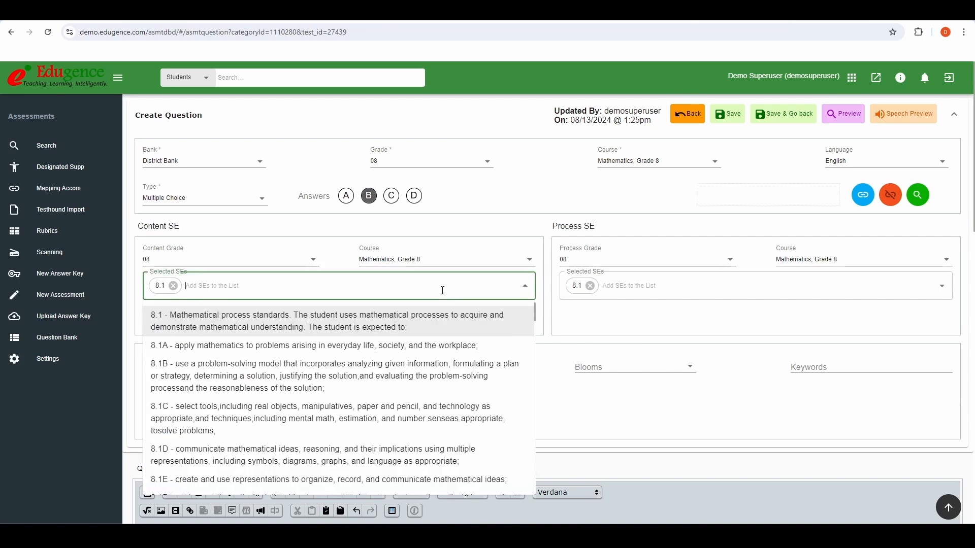
pyautogui.click(384, 326)
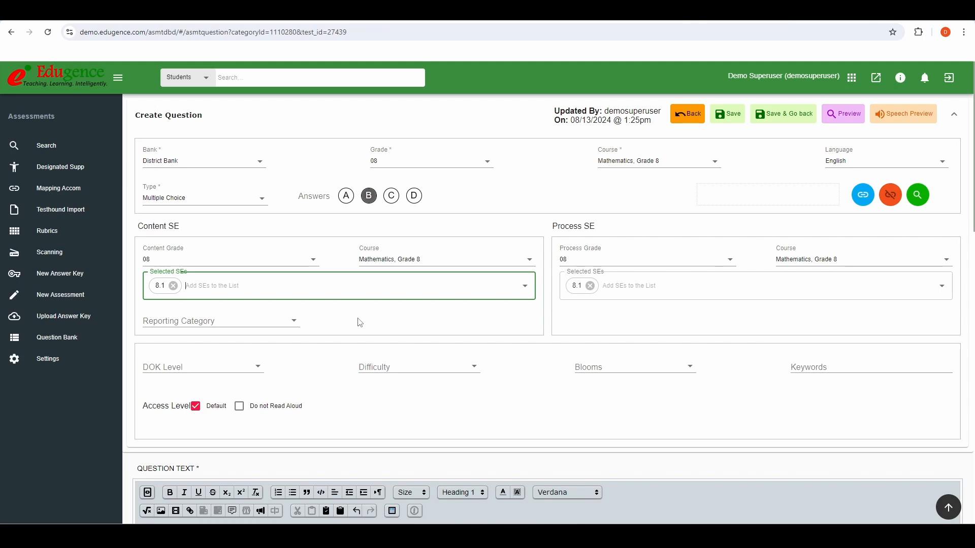
pyautogui.scroll(-5, 360, 323)
pyautogui.scroll(-6, 358, 318)
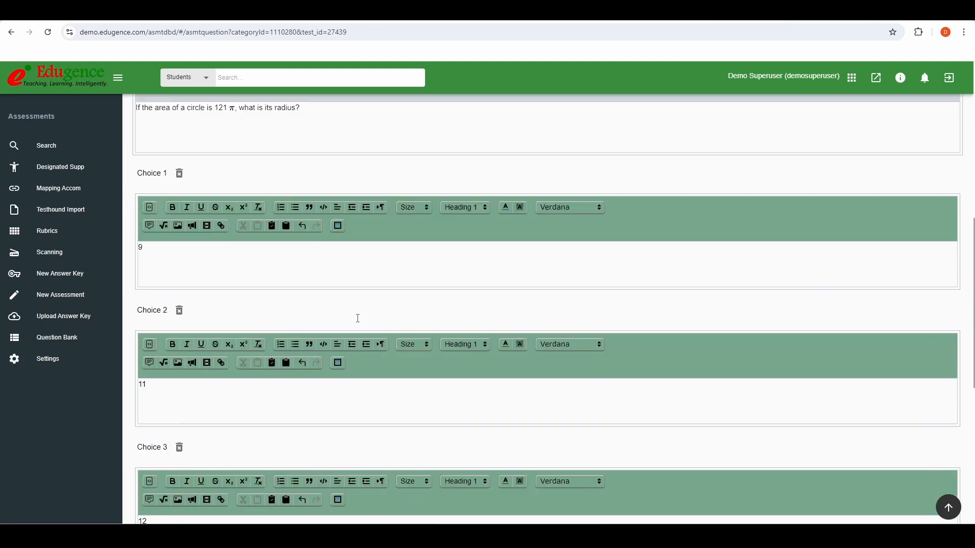
pyautogui.scroll(-2, 358, 323)
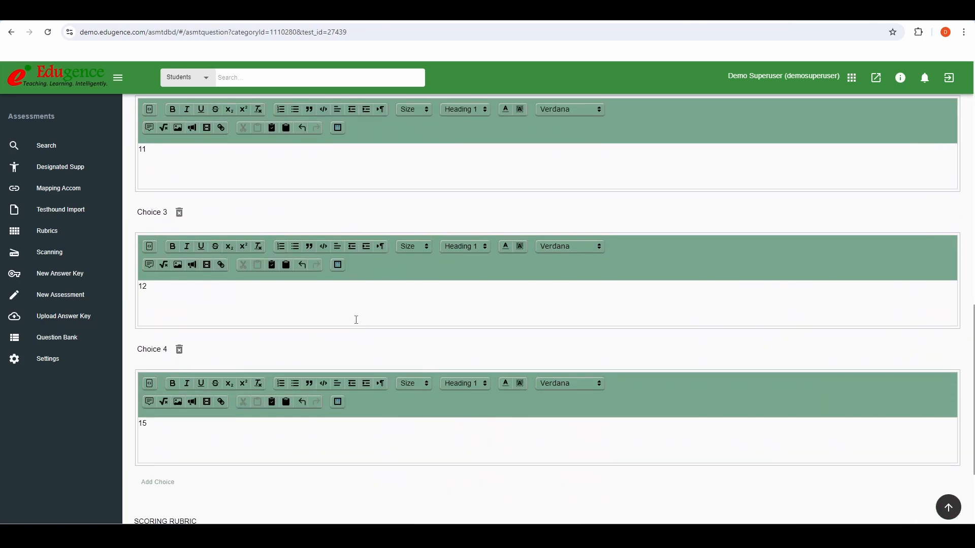
pyautogui.scroll(15, 356, 321)
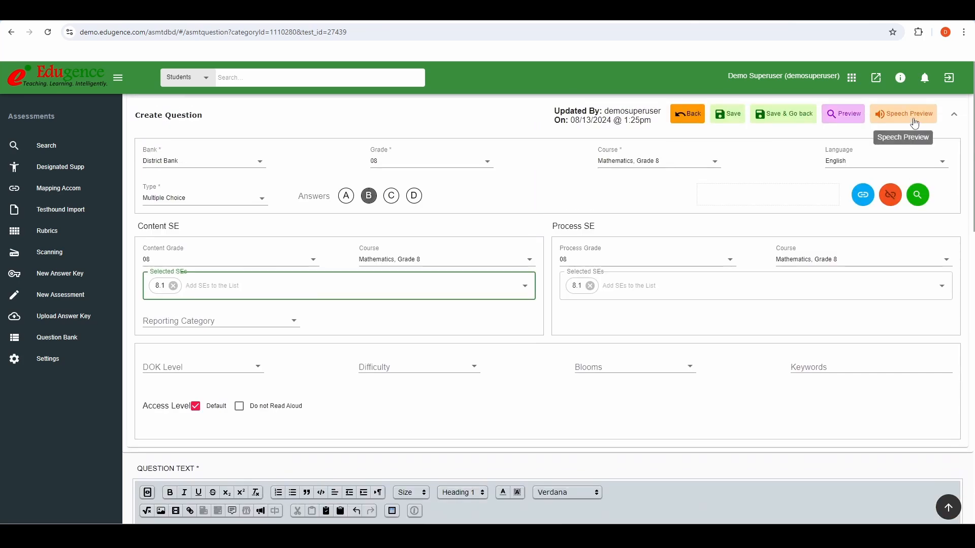
# Step: Preview the circle radius question with its answers shown, close the preview, and save the question while returning to the assessment
pyautogui.click(852, 118)
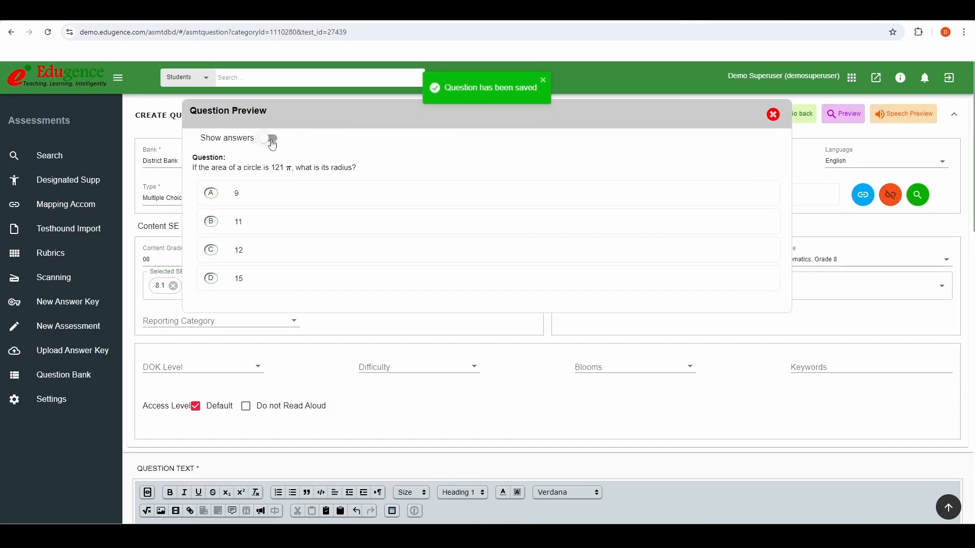
pyautogui.click(269, 138)
pyautogui.click(773, 114)
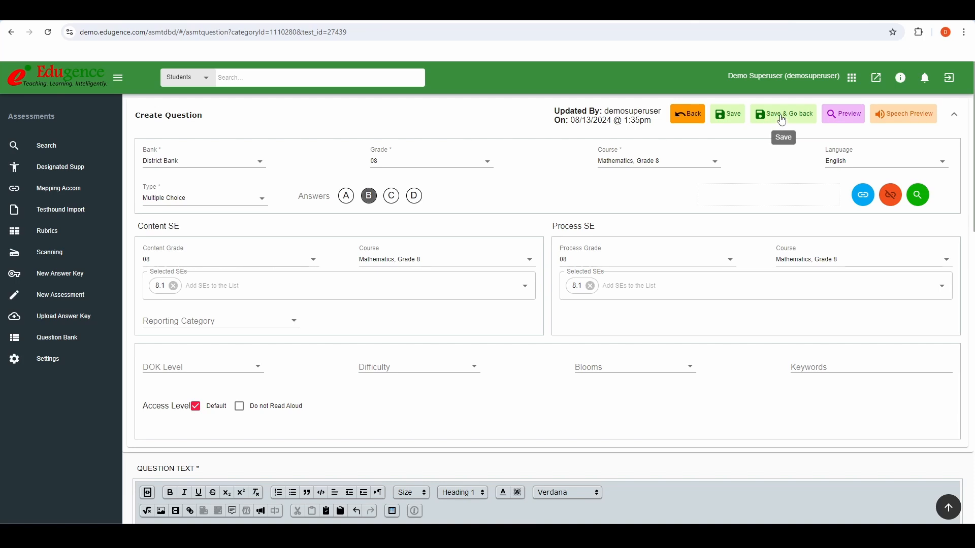
pyautogui.click(782, 118)
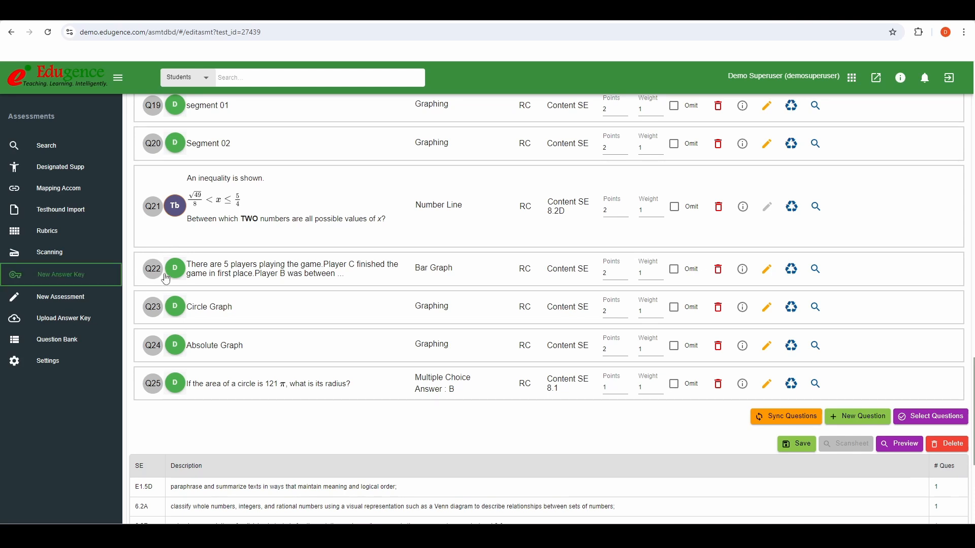
# Step: Start selecting existing questions for the assessment and filter the question search to English
pyautogui.click(927, 421)
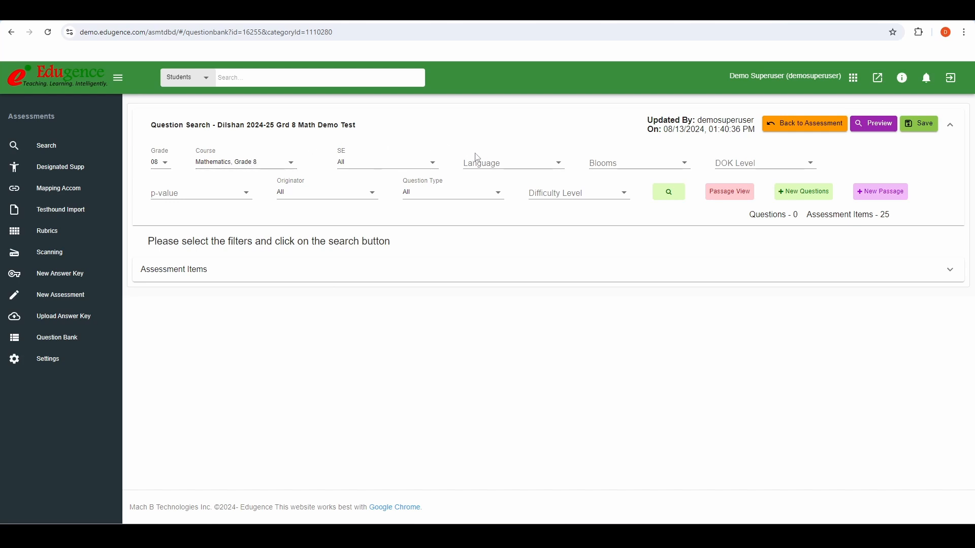
pyautogui.click(504, 167)
pyautogui.click(503, 181)
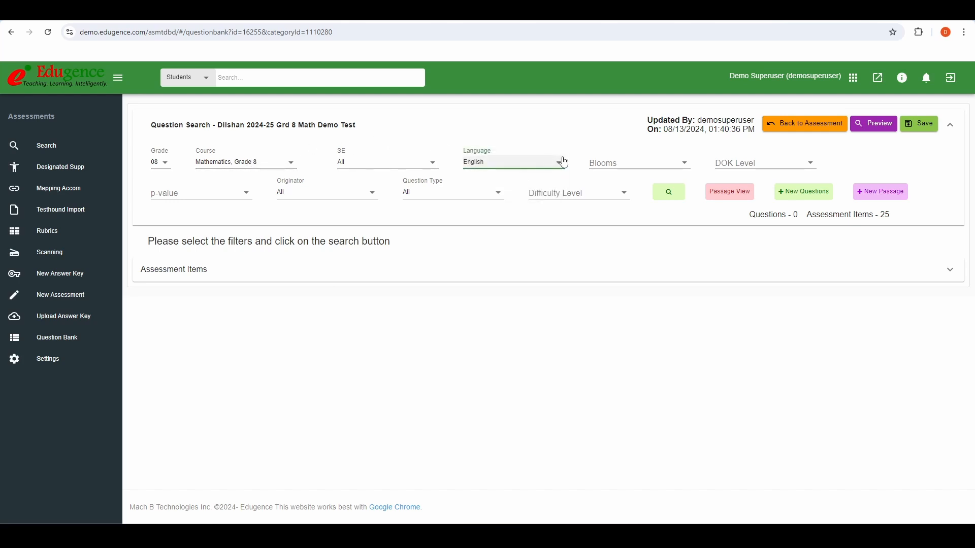
# Step: Look through the available options of the Blooms, DOK Level and p-value filters
pyautogui.click(624, 164)
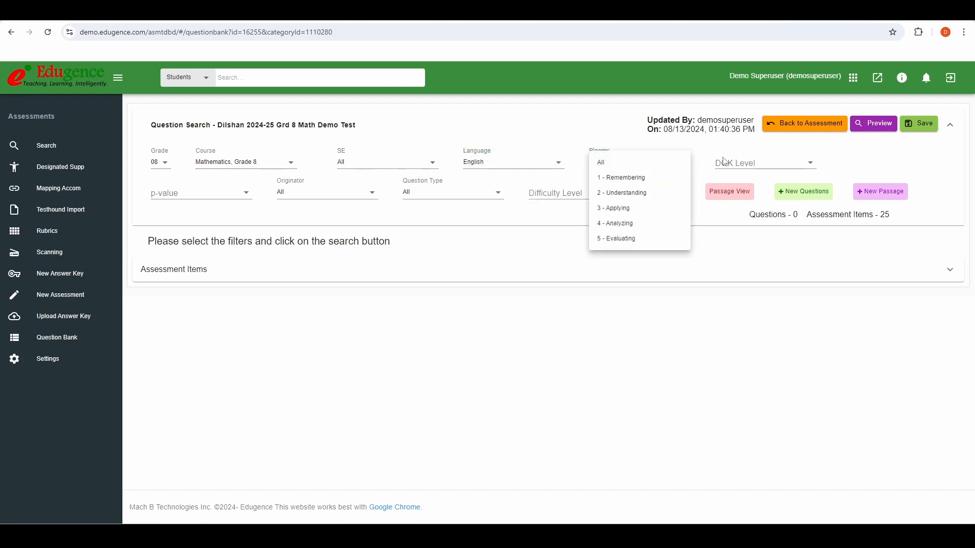
pyautogui.click(772, 166)
pyautogui.click(771, 165)
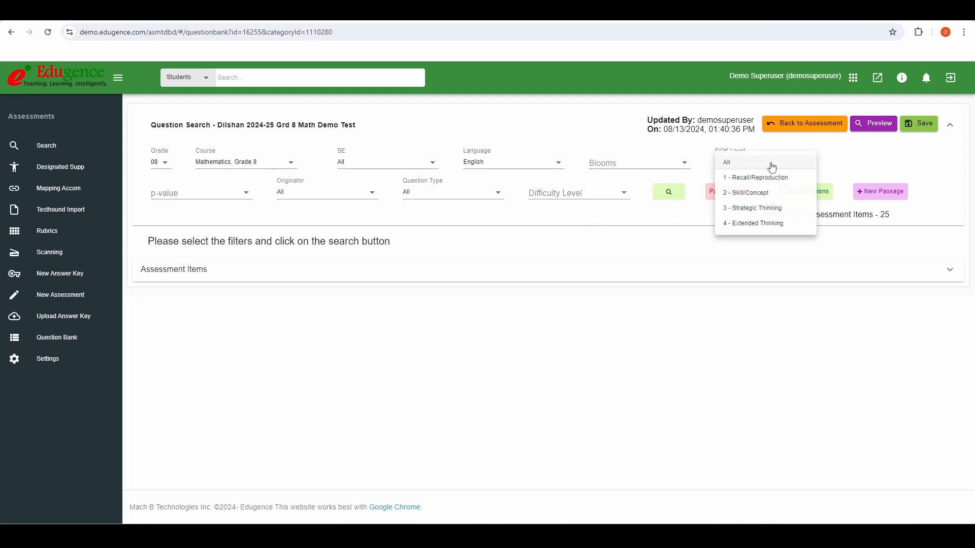
pyautogui.click(588, 165)
pyautogui.click(224, 196)
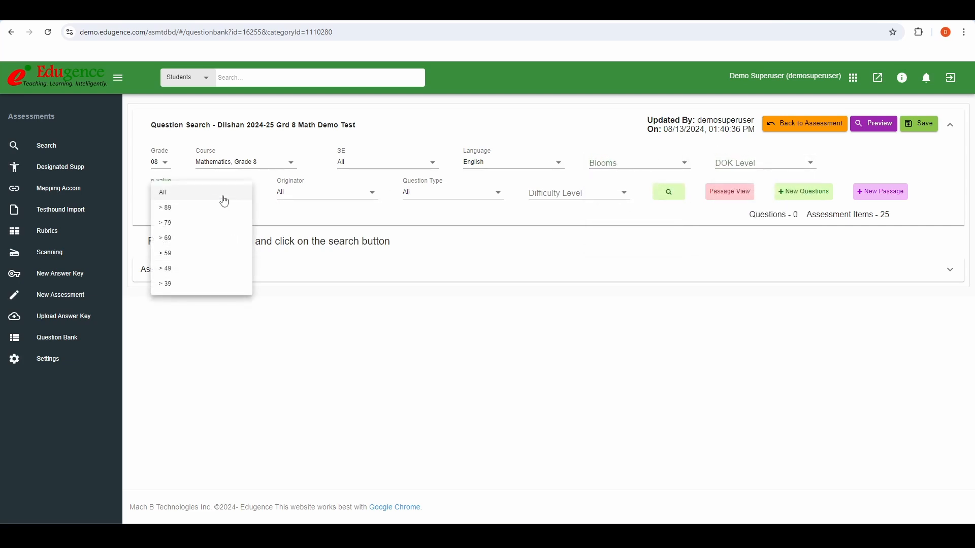
pyautogui.click(294, 210)
# Step: Set the originator to Updated by Me and the question type to All, and run the question search
pyautogui.click(314, 197)
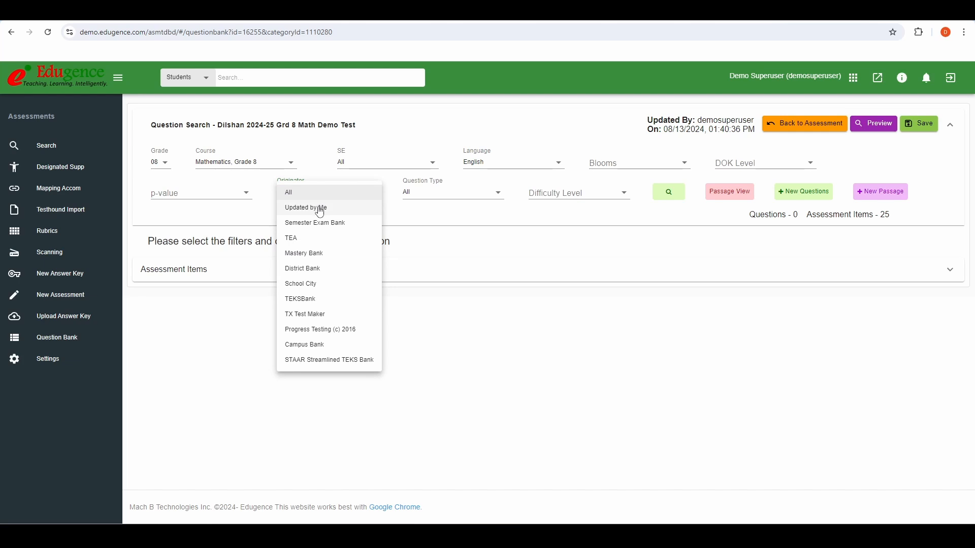
pyautogui.click(346, 209)
pyautogui.click(440, 199)
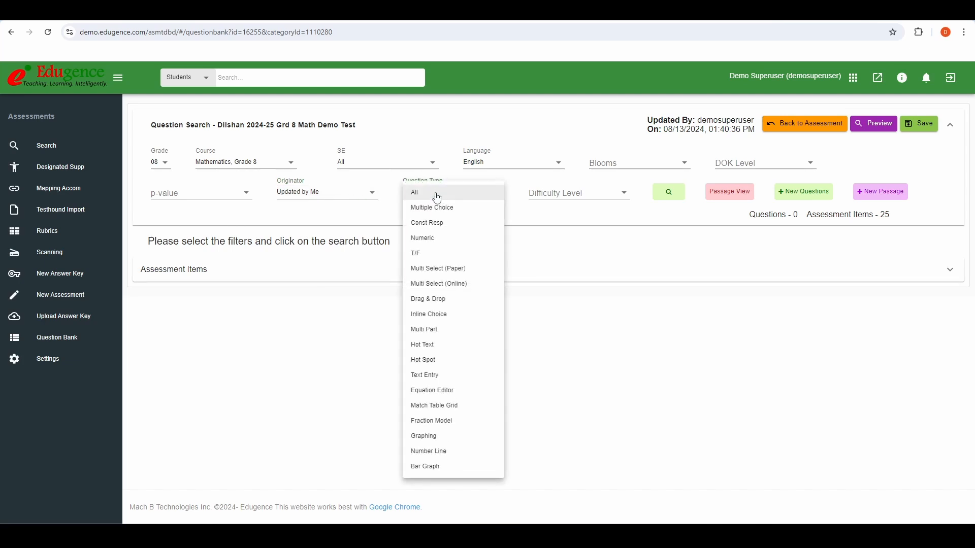
pyautogui.click(437, 198)
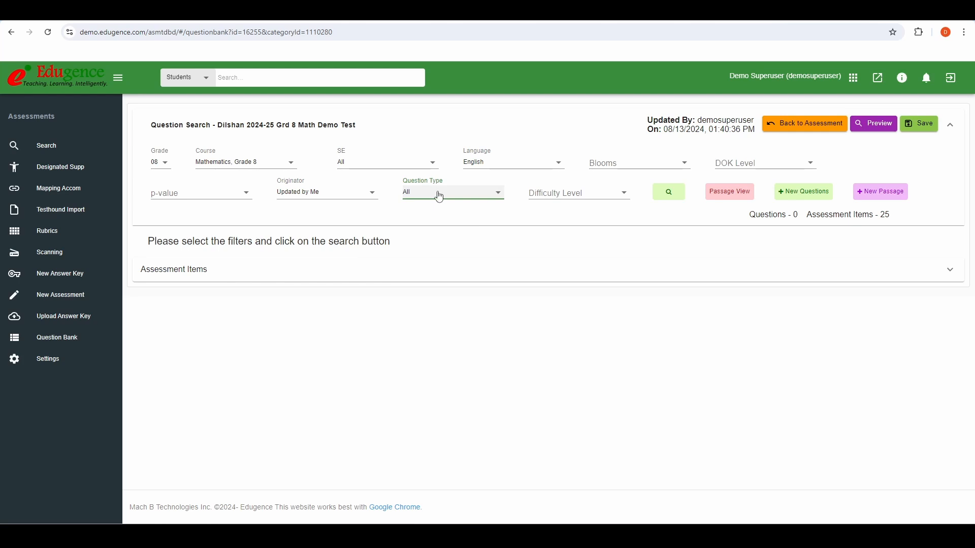
pyautogui.click(671, 196)
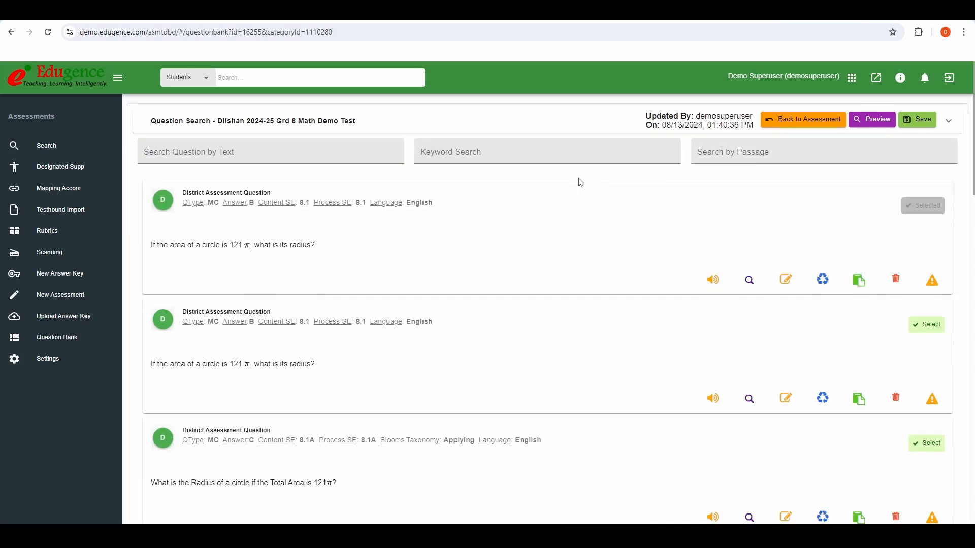
# Step: Check the fields for searching the results by question text, keyword and passage
pyautogui.click(470, 160)
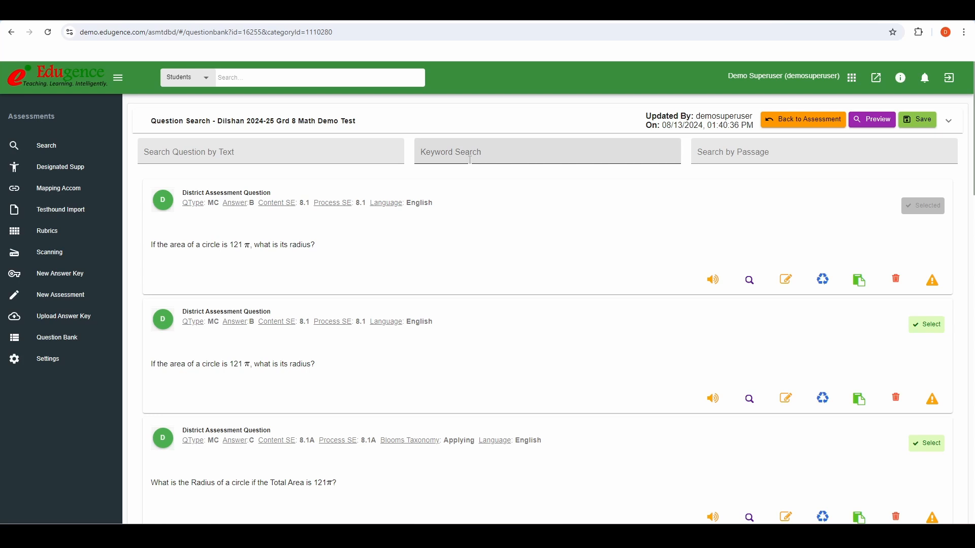
pyautogui.click(290, 158)
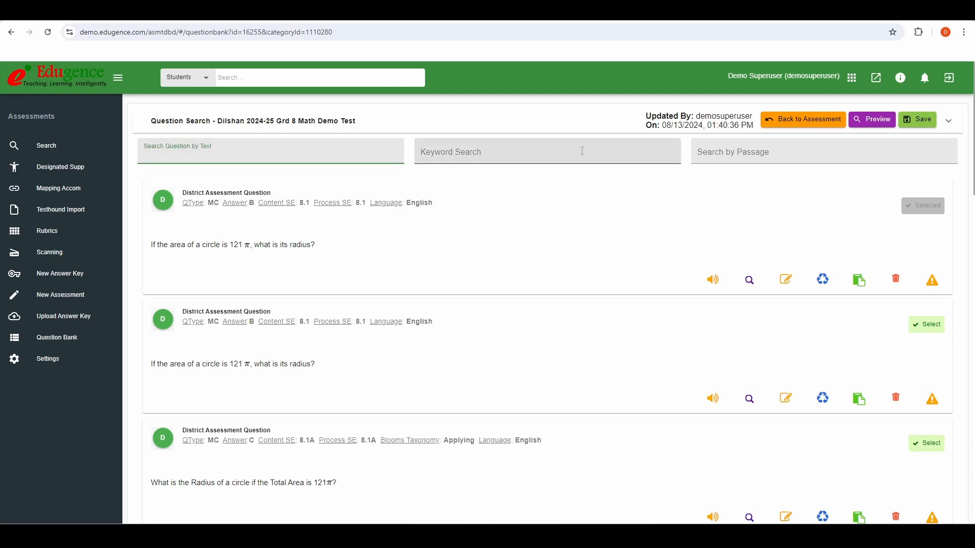
pyautogui.click(810, 154)
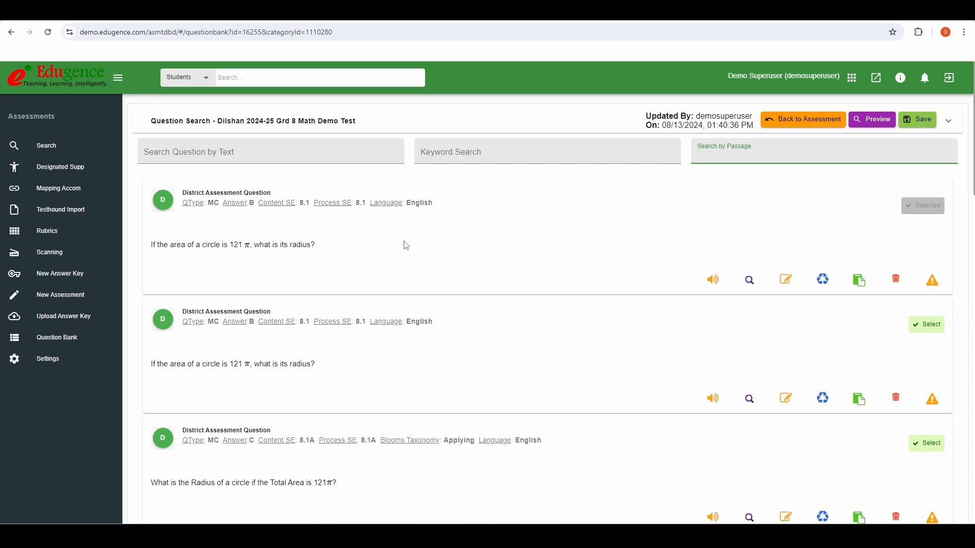
# Step: Add the multiple-choice question about the radius of a circle with total area 121π to the assessment
pyautogui.scroll(-6, 407, 246)
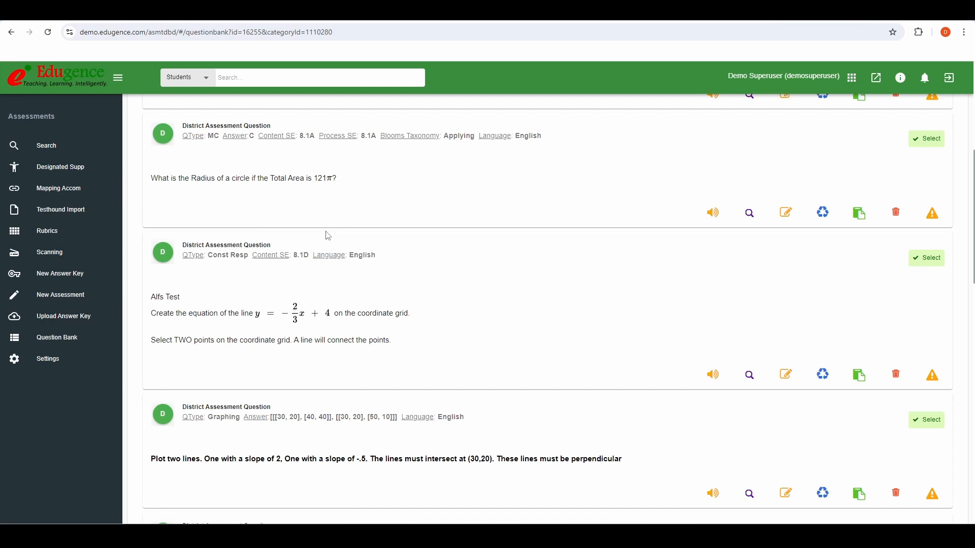
pyautogui.click(932, 144)
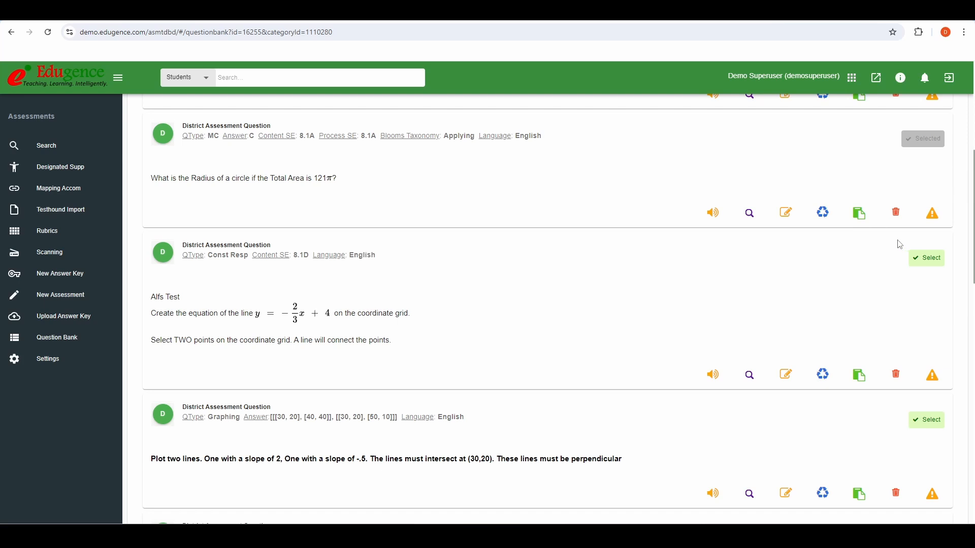
pyautogui.click(920, 257)
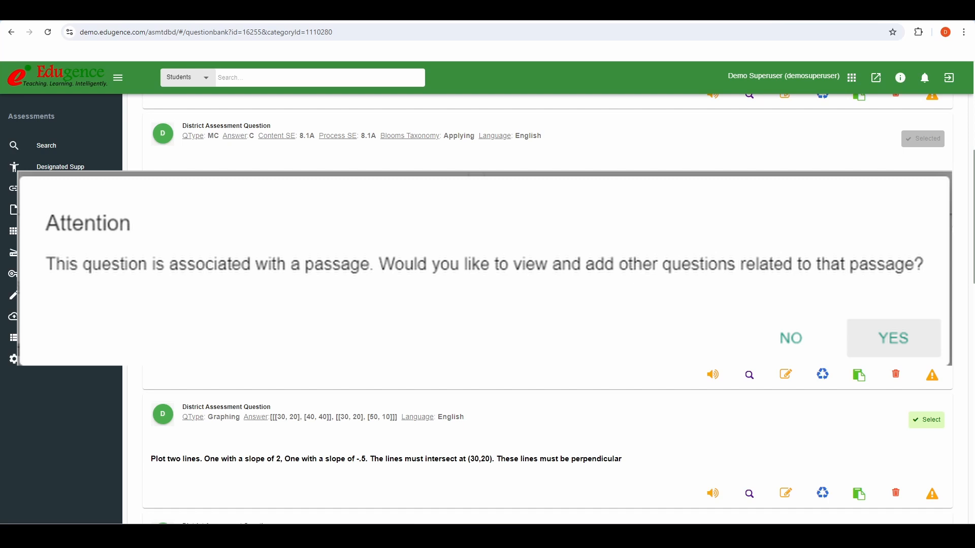
pyautogui.click(894, 338)
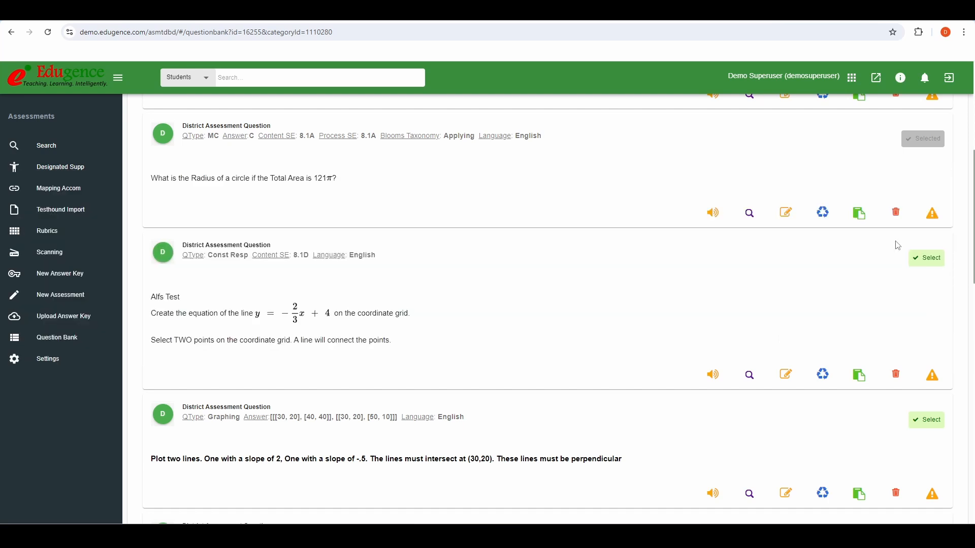
# Step: Save the question bank selections to the Grade 8 math assessment and return to its edit page
pyautogui.scroll(6, 898, 245)
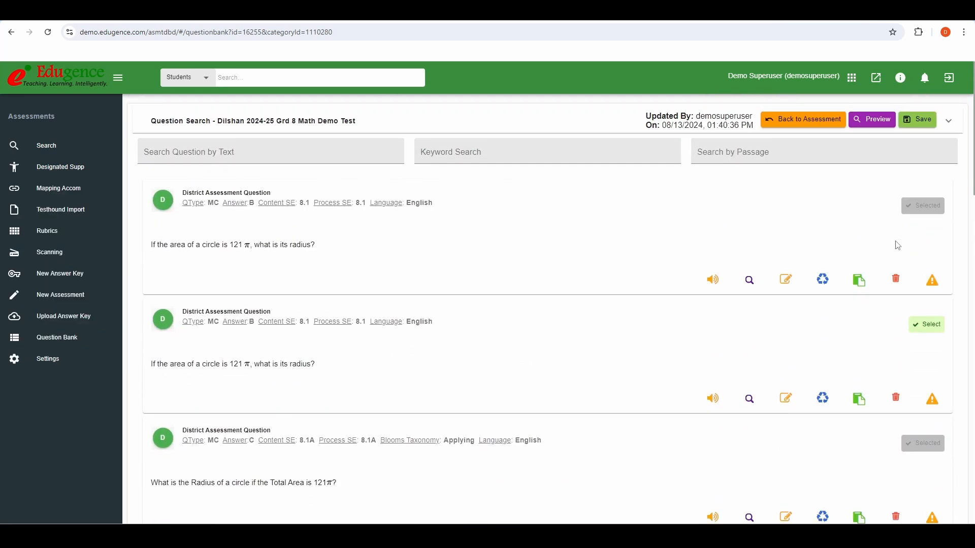
pyautogui.click(920, 126)
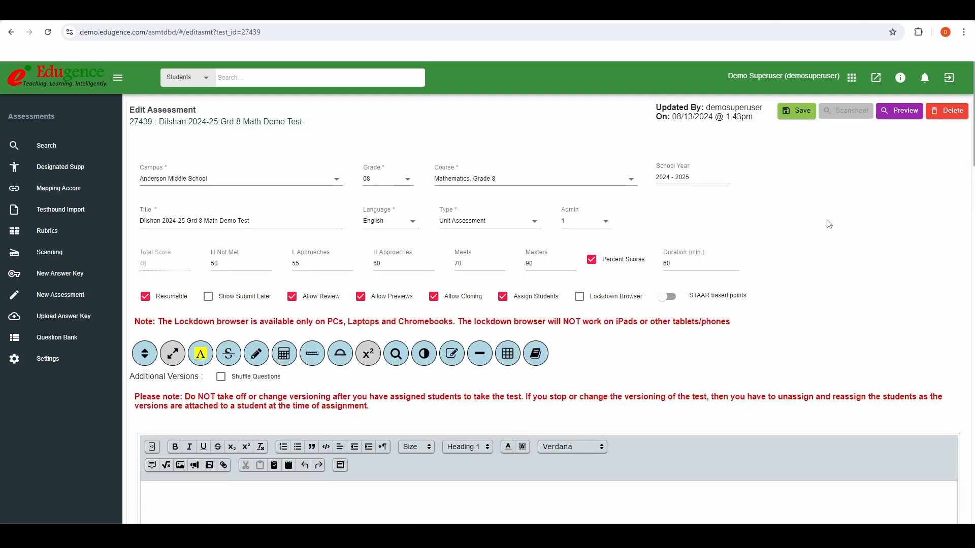
# Step: Enable question shuffling for the assessment's additional versions and set the number of versions to 3
pyautogui.click(221, 377)
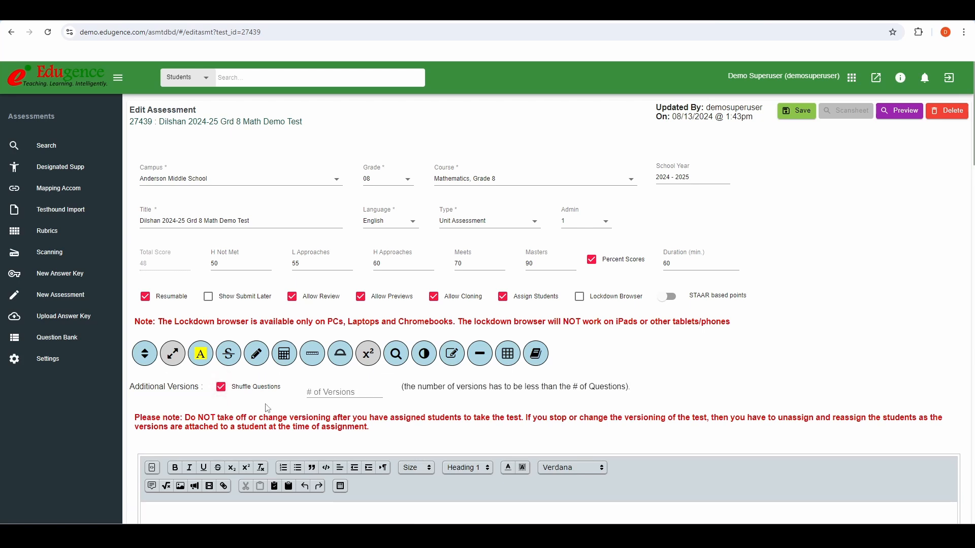
pyautogui.click(325, 394)
pyautogui.click(343, 432)
pyautogui.click(422, 396)
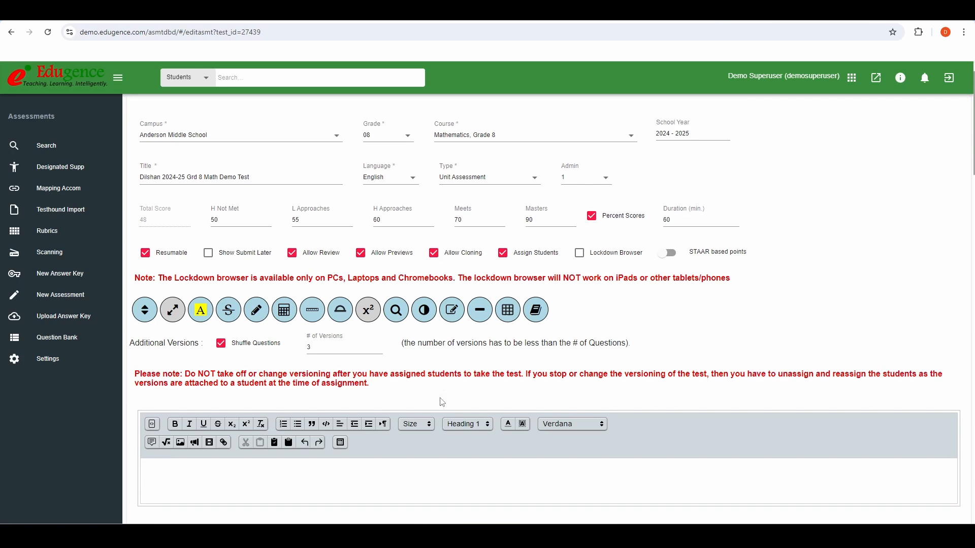
# Step: Review the assessment's question list, with its points, weights and question actions, through to the standards summary table
pyautogui.scroll(-8, 375, 225)
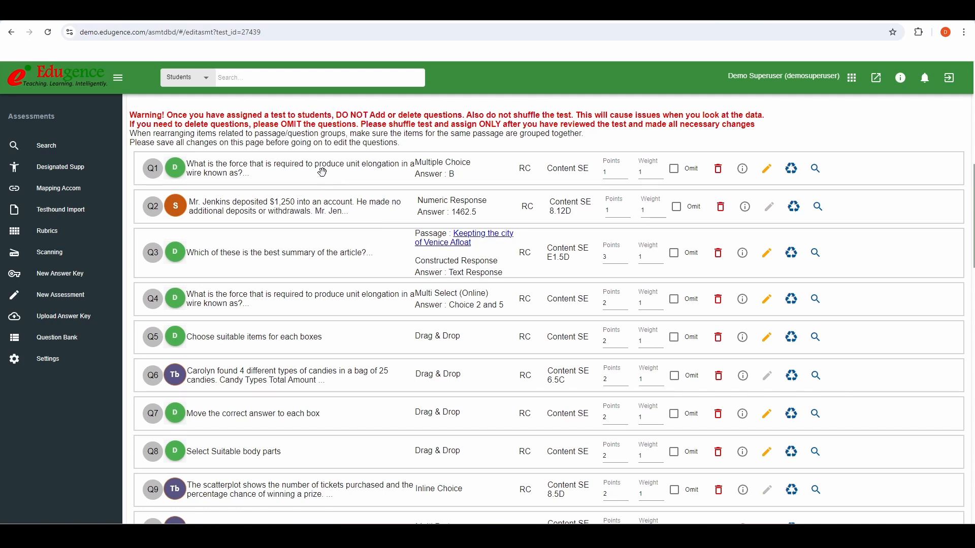
pyautogui.moveTo(319, 170)
pyautogui.mouseDown()
pyautogui.moveTo(322, 351)
pyautogui.moveTo(322, 168)
pyautogui.moveTo(325, 178)
pyautogui.mouseUp()
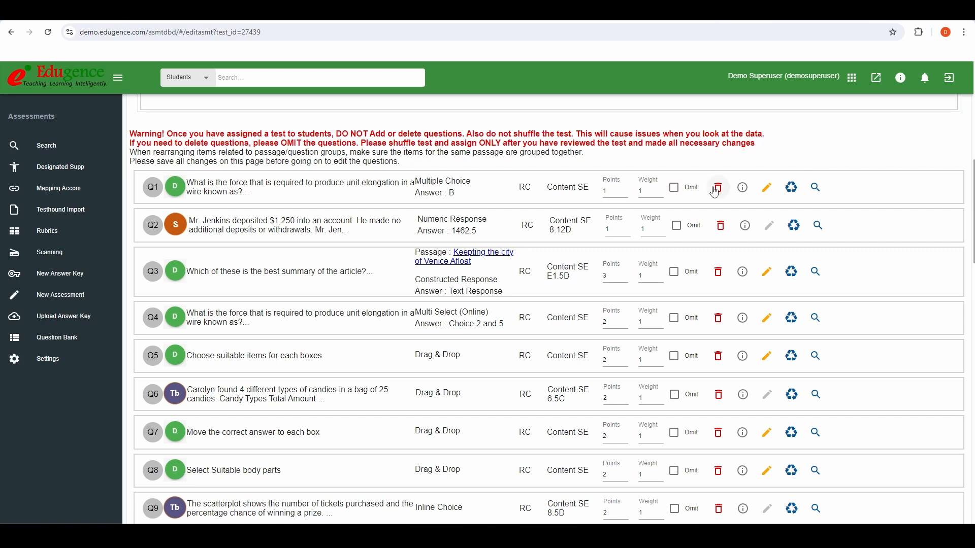
pyautogui.scroll(-15, 716, 193)
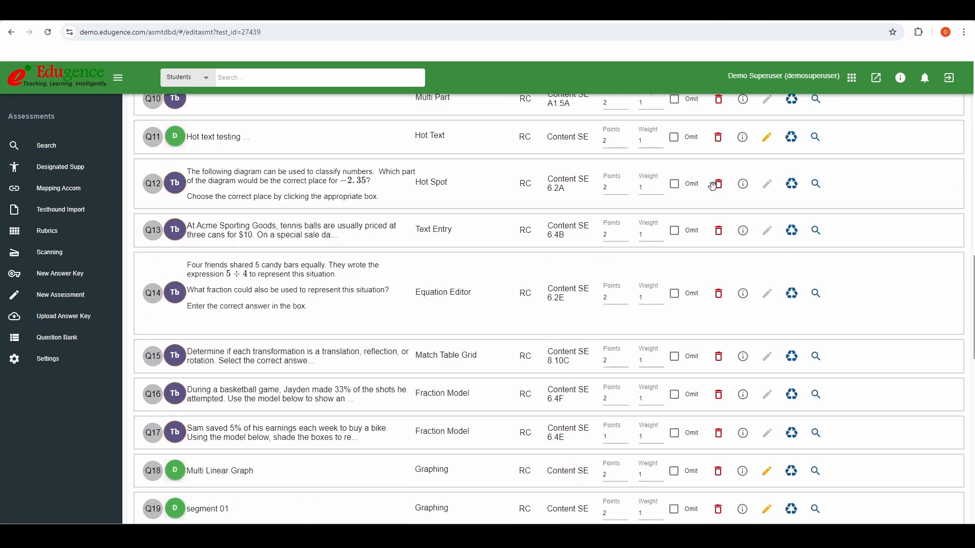
pyautogui.scroll(-3, 726, 197)
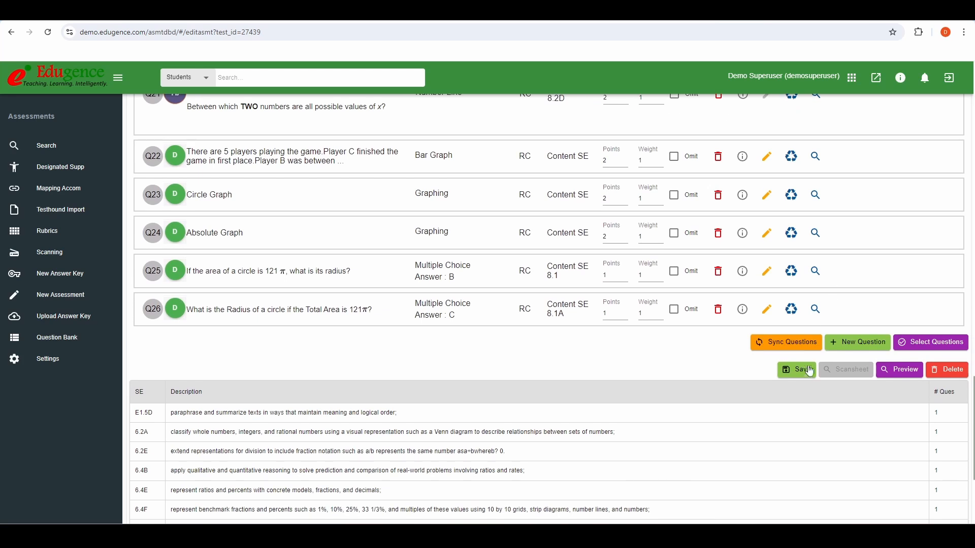
pyautogui.scroll(-4, 743, 367)
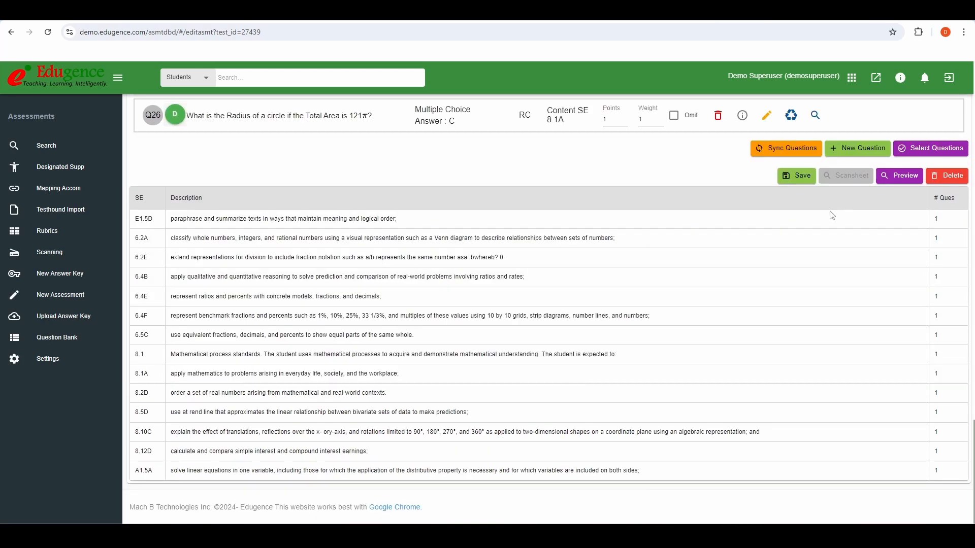